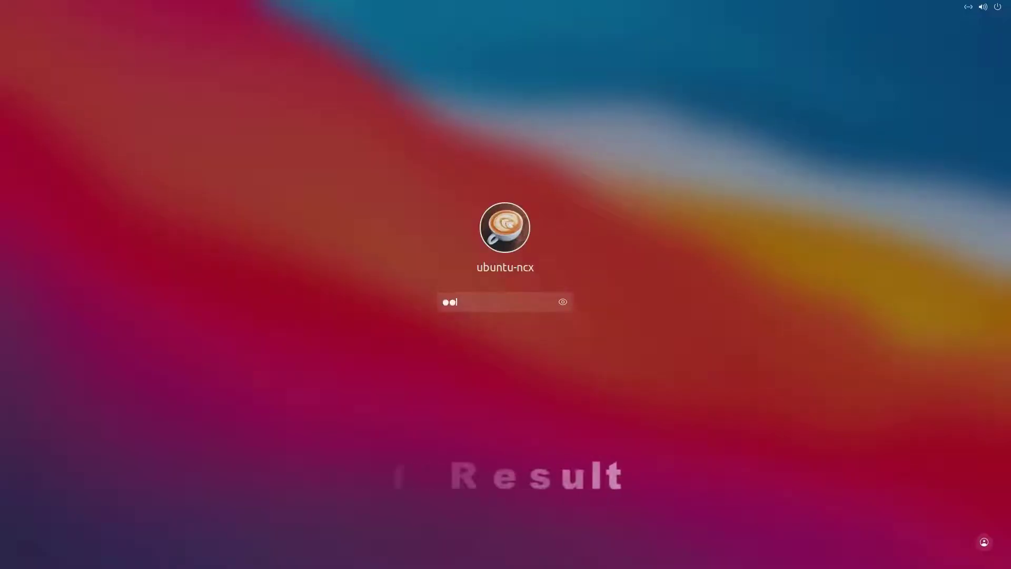
key(Return)
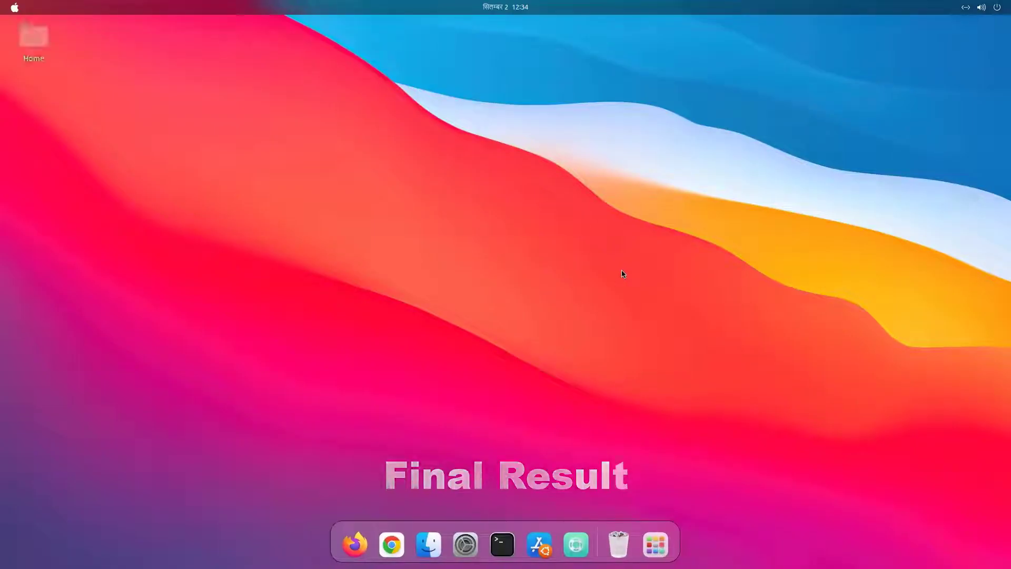
Log in and launch Power Statistics from the application grid.
click(659, 539)
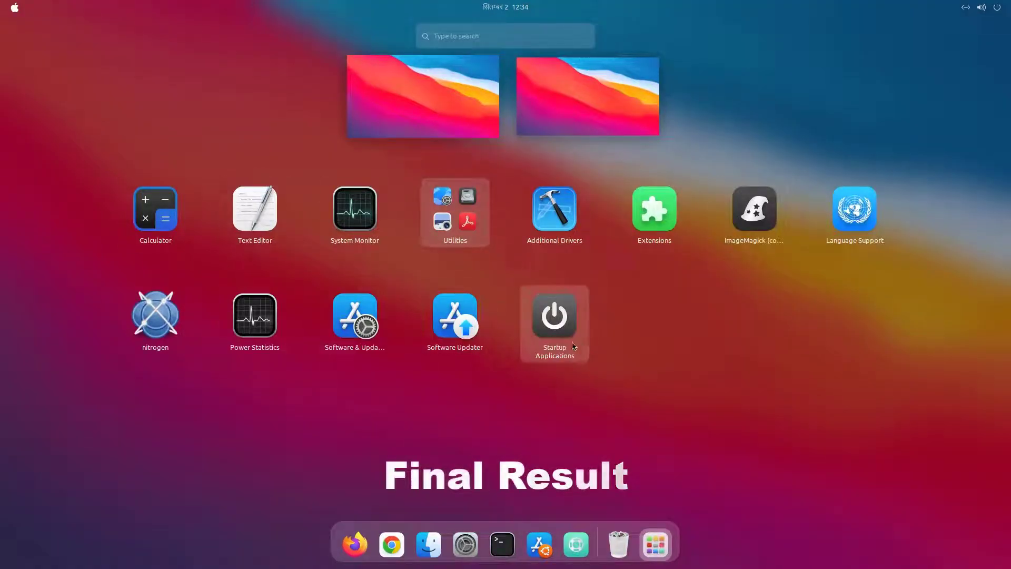
click(255, 315)
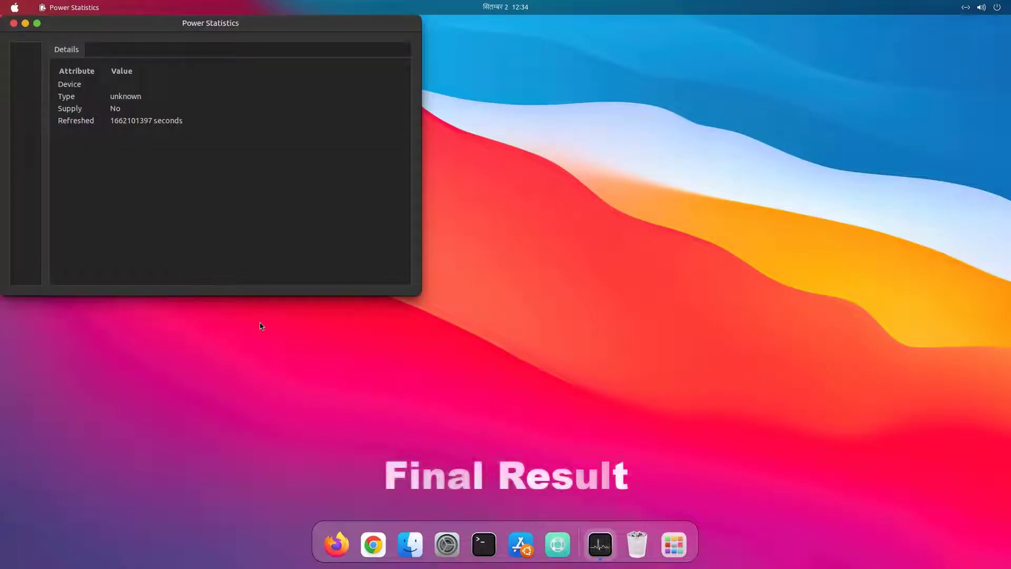
Open a Terminal window with Ctrl+Alt+T and bring Power Statistics back to the front.
key(super)
key(ctrl+alt+t)
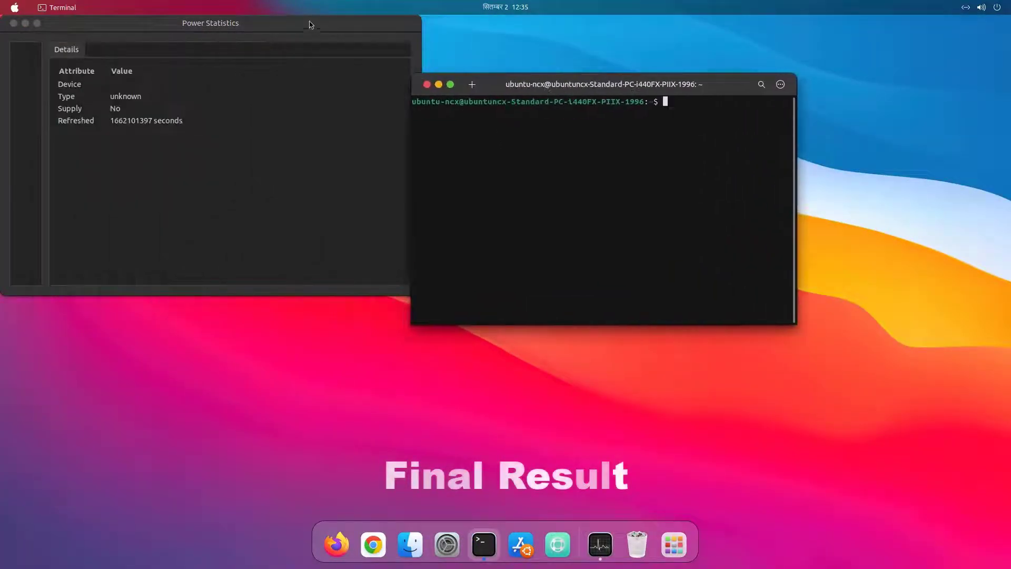
click(295, 31)
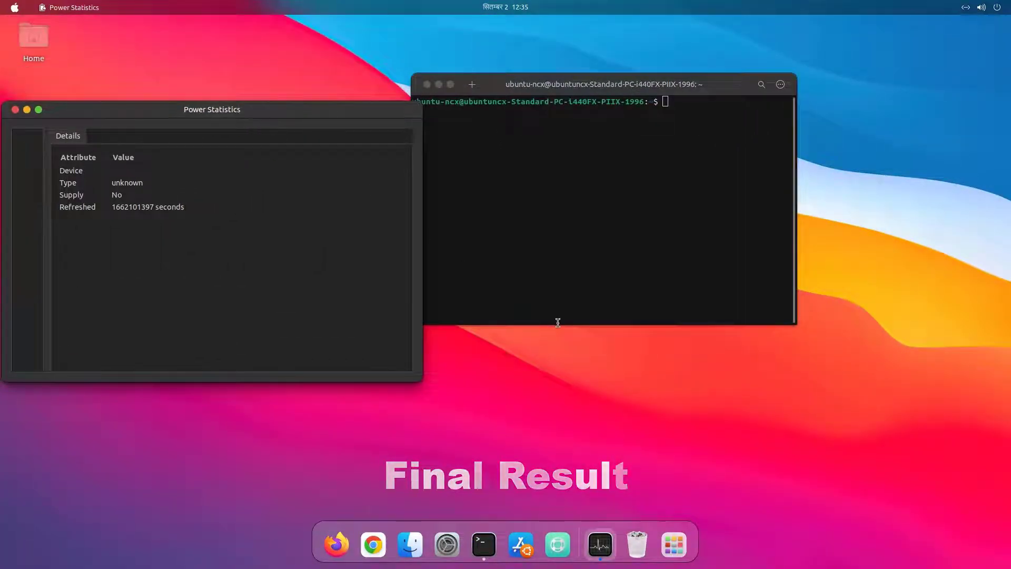
Switch to the empty right-hand workspace and open Settings on the Appearance page.
key(super)
click(945, 160)
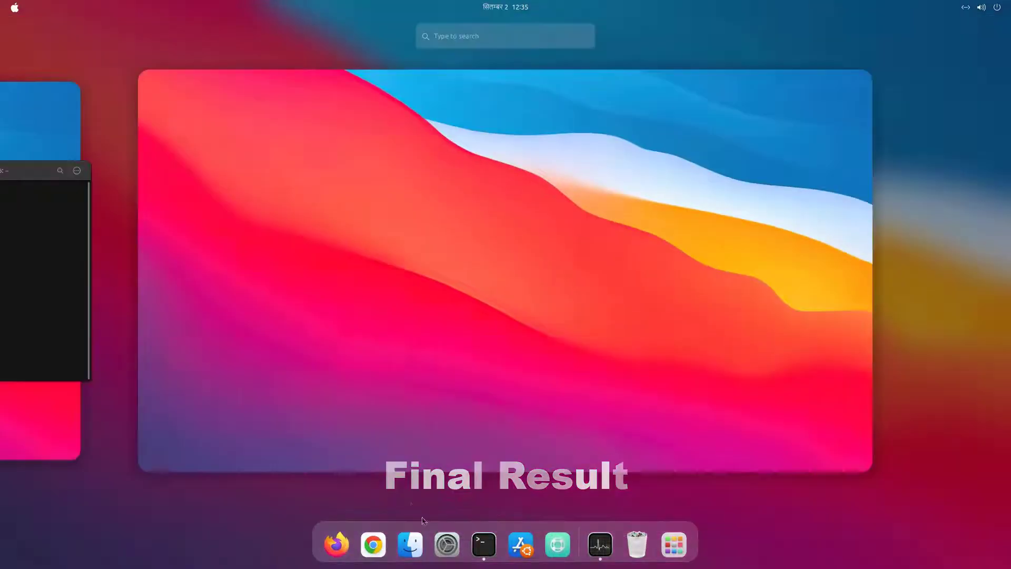
click(511, 277)
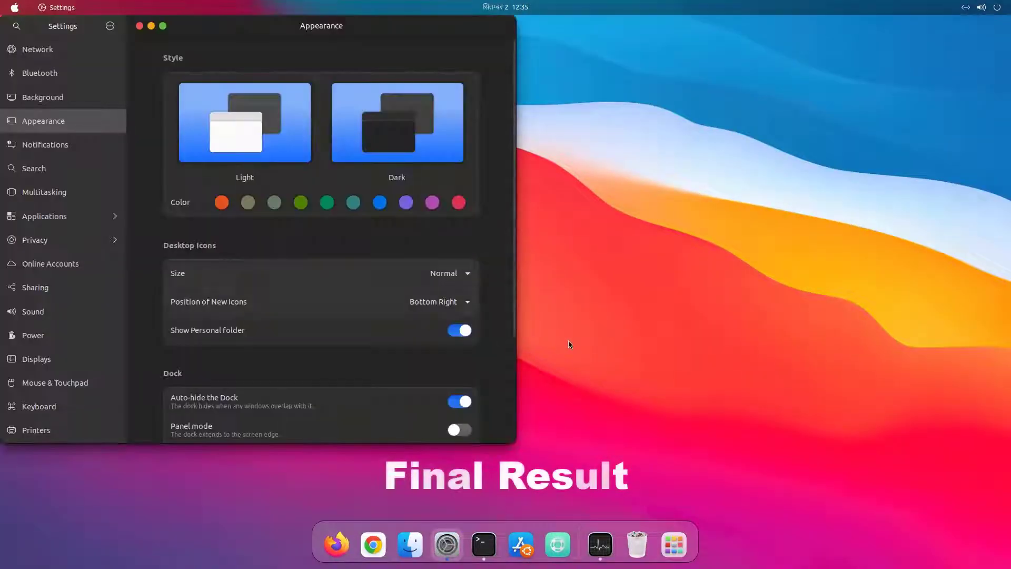
key(super)
scroll(598, 277, down, 1)
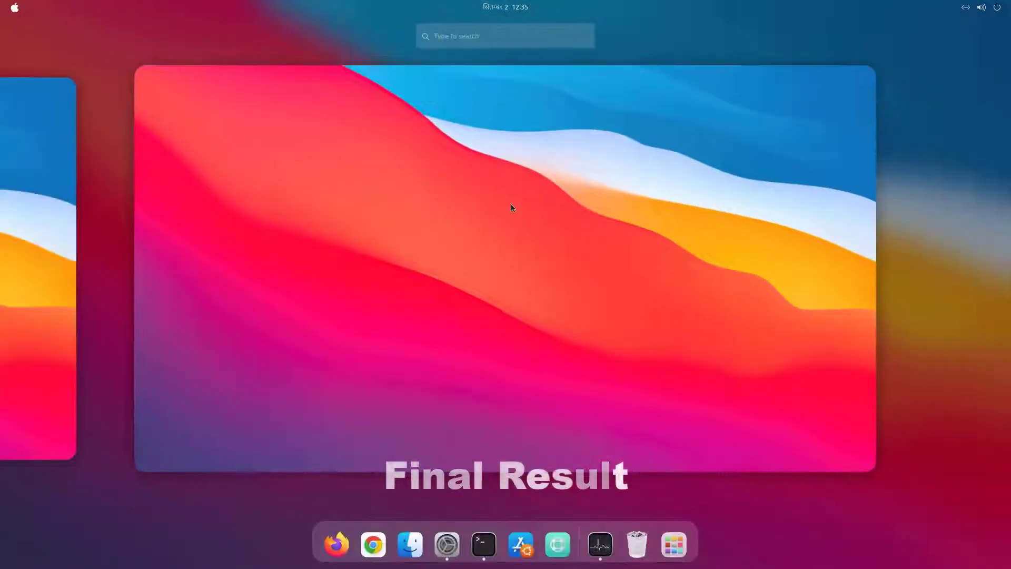
click(527, 239)
Return to the workspace holding Settings and Terminal.
key(super)
click(40, 261)
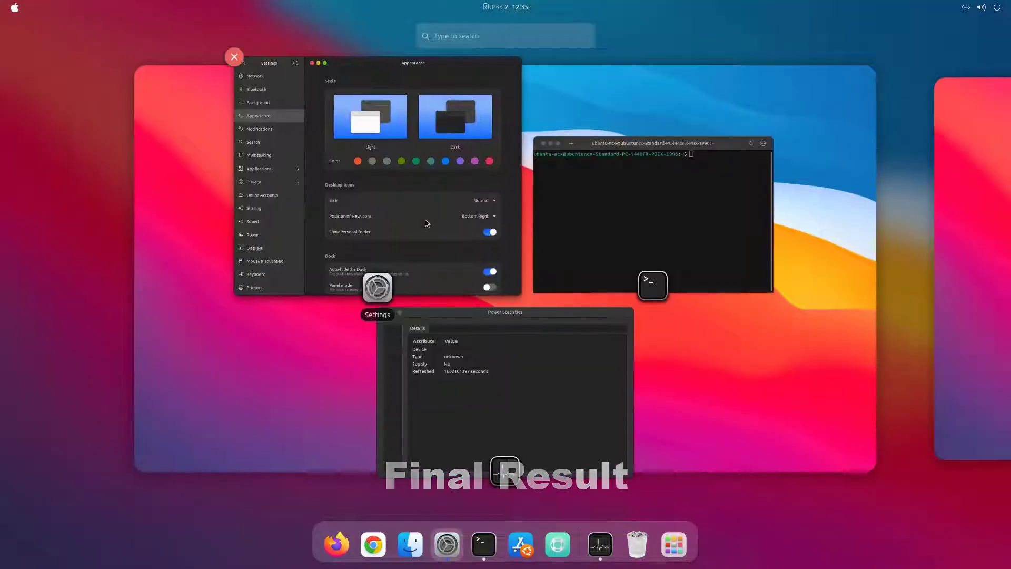
key(super)
scroll(321, 237, down, 5)
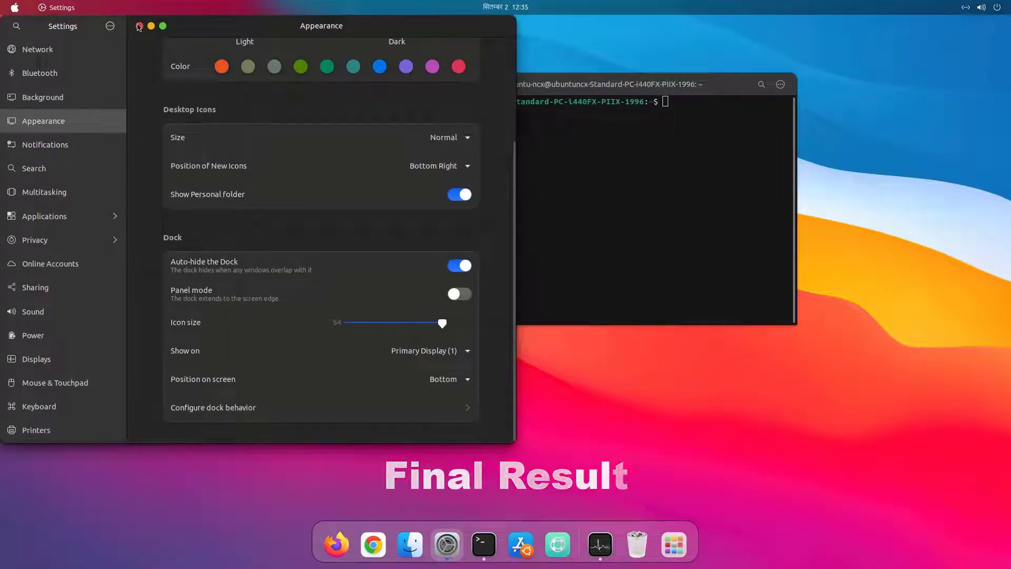
Close Settings and check the Terminal minimizes and restores from its dock icon.
click(140, 26)
click(481, 547)
click(481, 549)
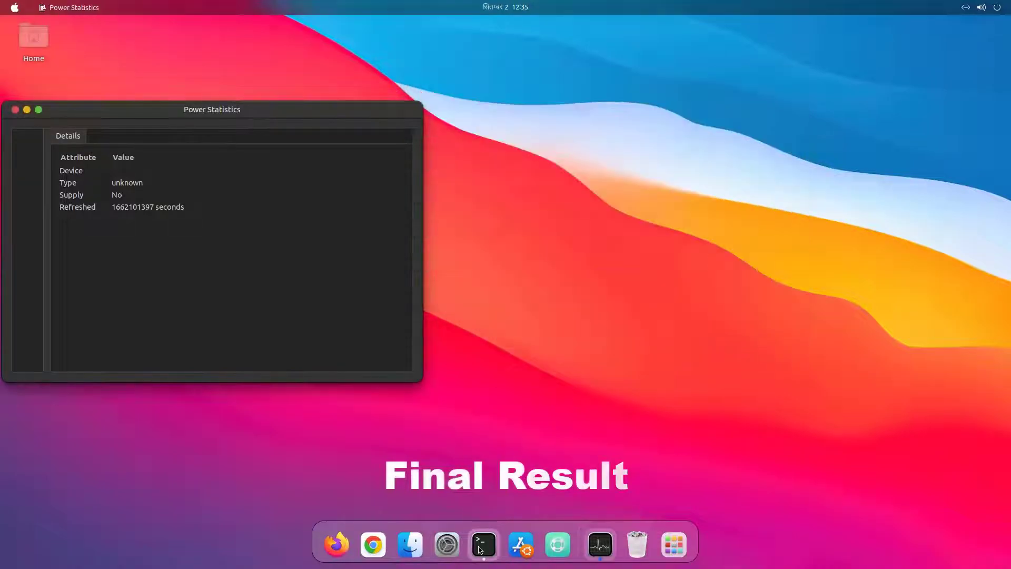
click(481, 549)
Centre the Power Statistics window and run neofetch in the Terminal.
drag(116, 111, 414, 93)
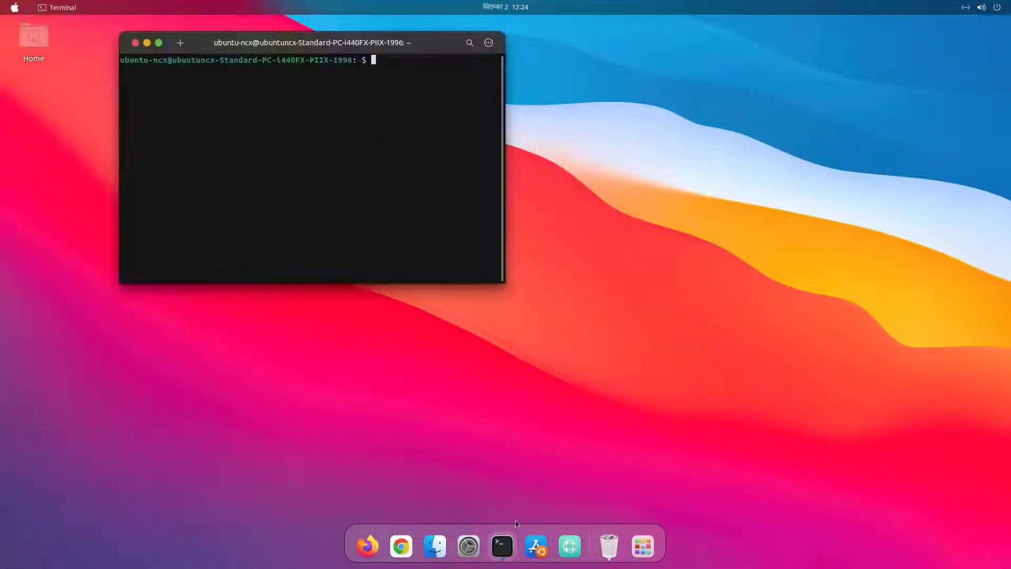
text(neofetch)
key(Return)
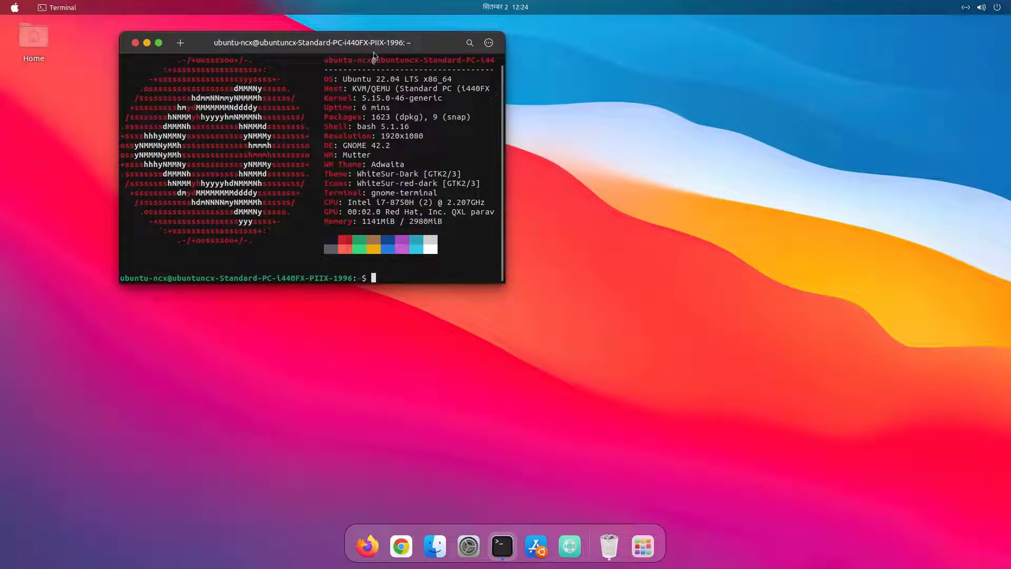
Highlight the Ubuntu 22.04 OS and GNOME 42.2 desktop lines, then close the terminal.
drag(343, 79, 418, 78)
drag(343, 146, 418, 146)
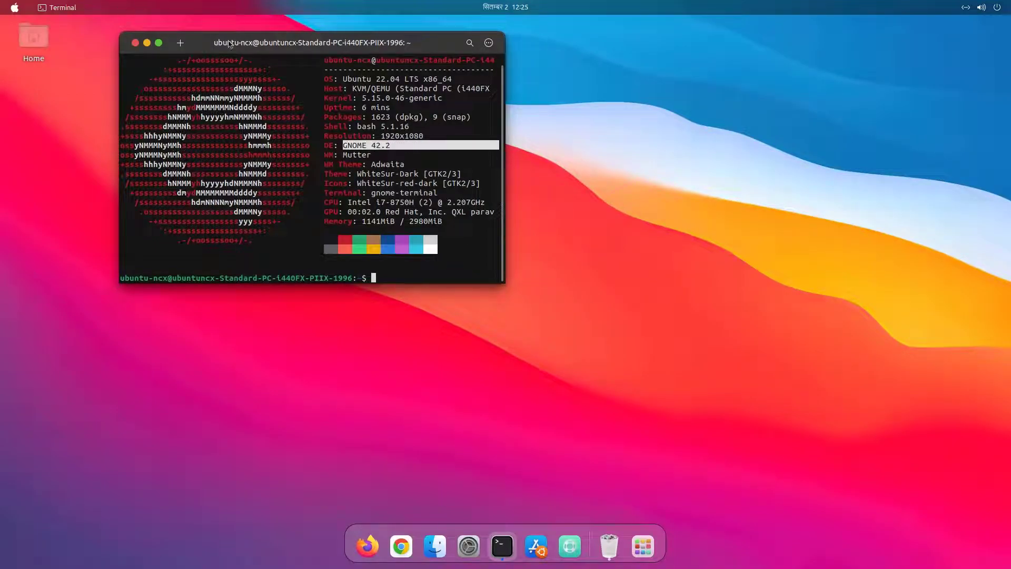
drag(137, 47, 240, 69)
click(238, 65)
Open and close the calendar panel and the system menu.
click(506, 7)
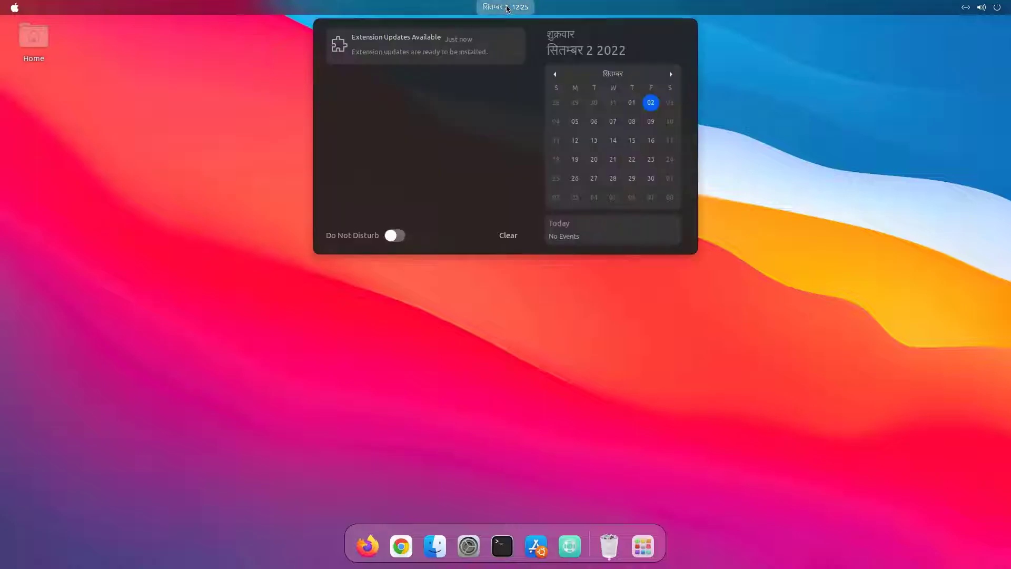
click(506, 7)
click(995, 7)
click(972, 242)
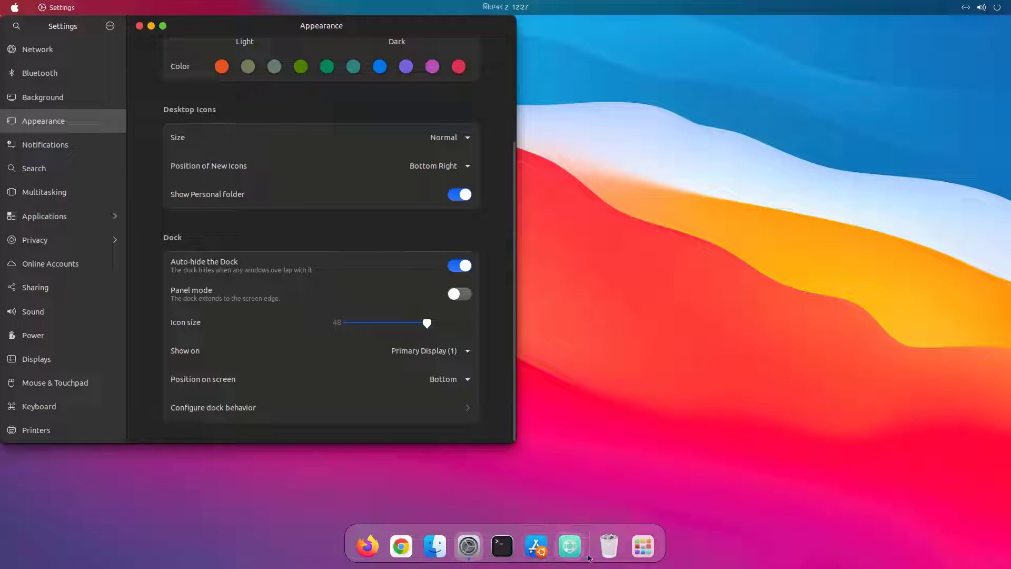
Leave the dock floating with Panel mode off, set icon size to 52, and show the app grid.
click(460, 295)
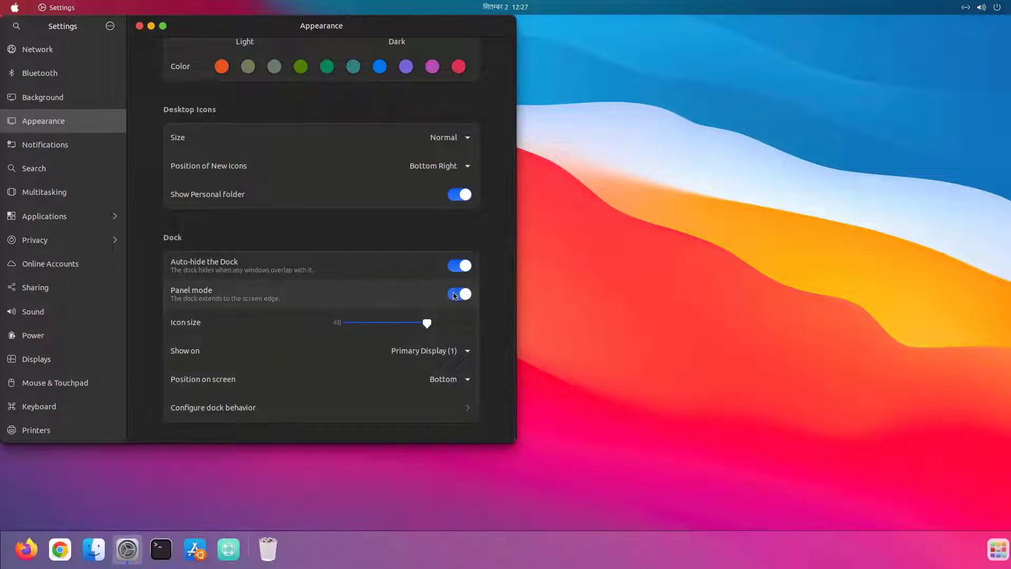
click(459, 295)
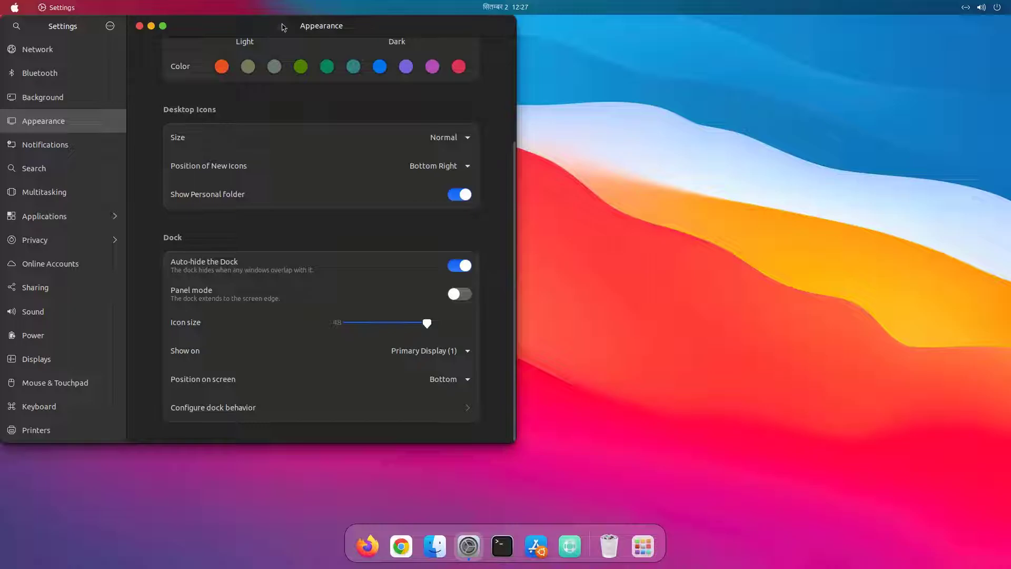
drag(283, 28, 471, 50)
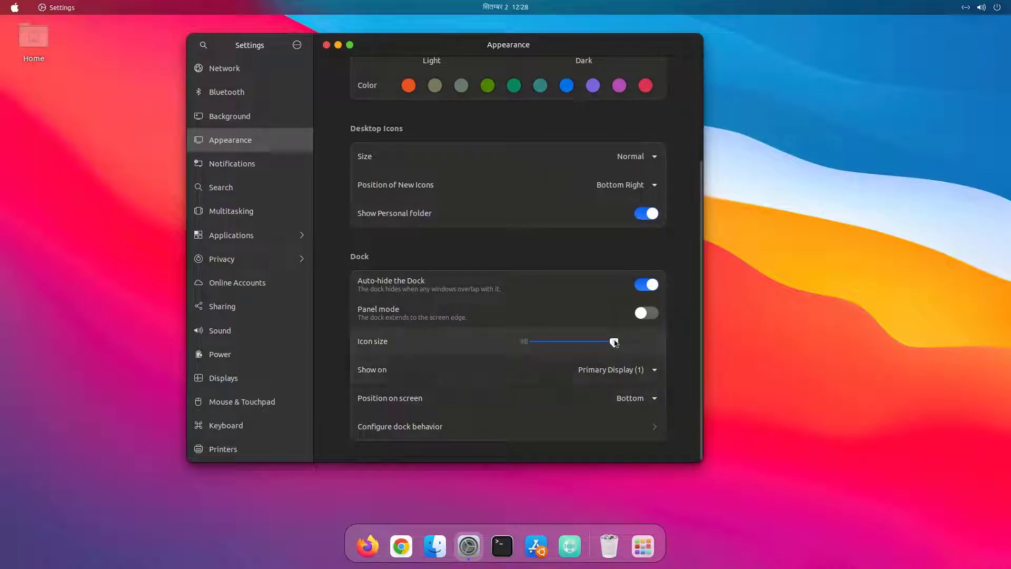
drag(614, 342, 632, 343)
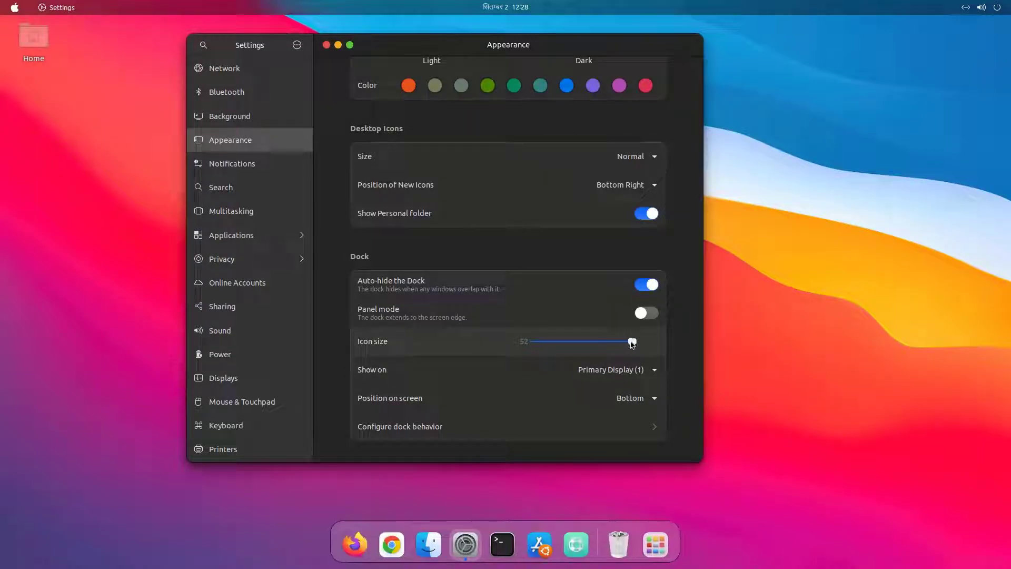
key(super+a)
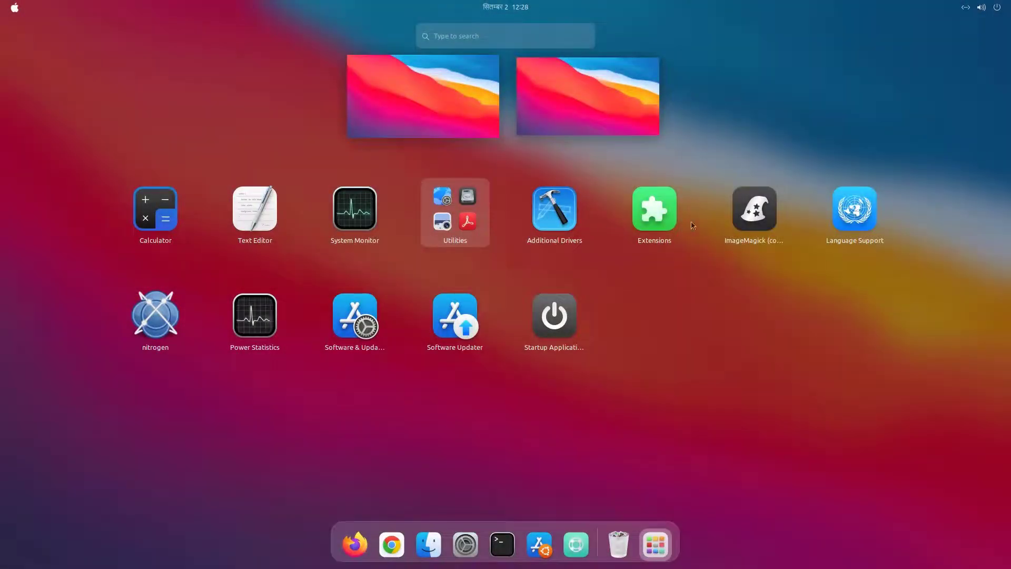
Open Extensions, then confirm click-to-minimize by repeatedly minimizing and restoring Files from the dock.
click(655, 211)
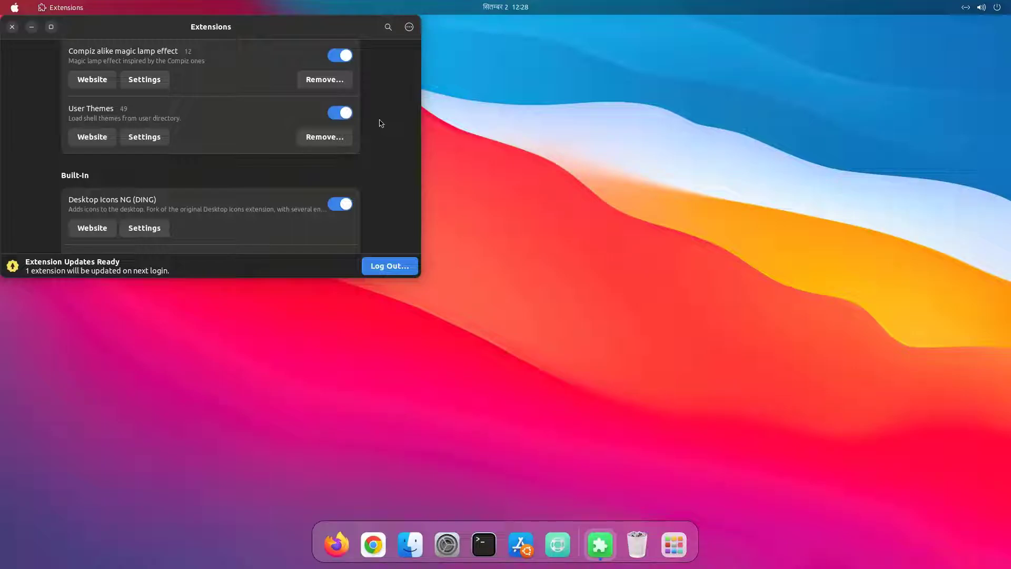
scroll(381, 123, up, 2)
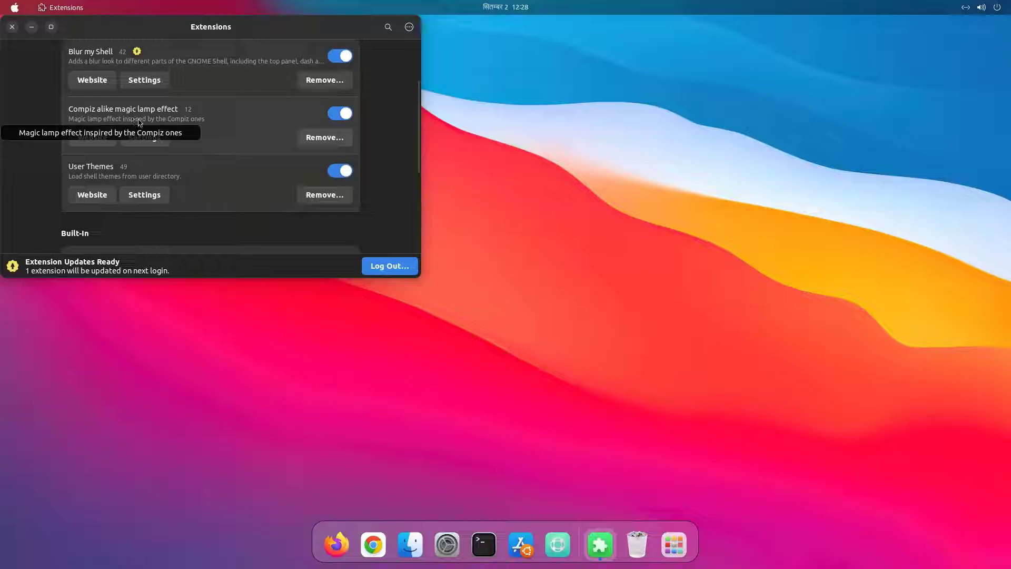
click(413, 541)
click(410, 547)
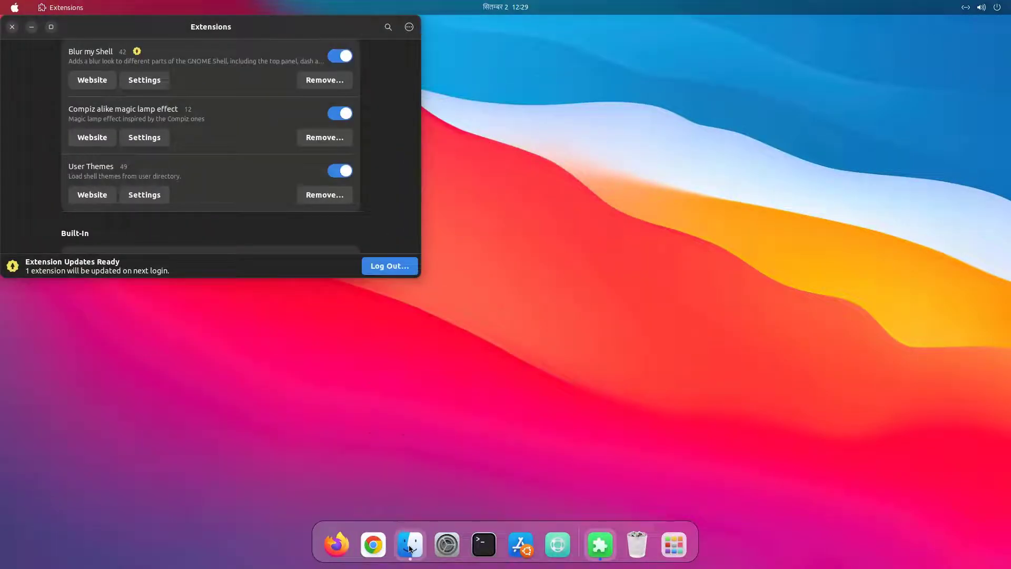
click(410, 547)
click(410, 546)
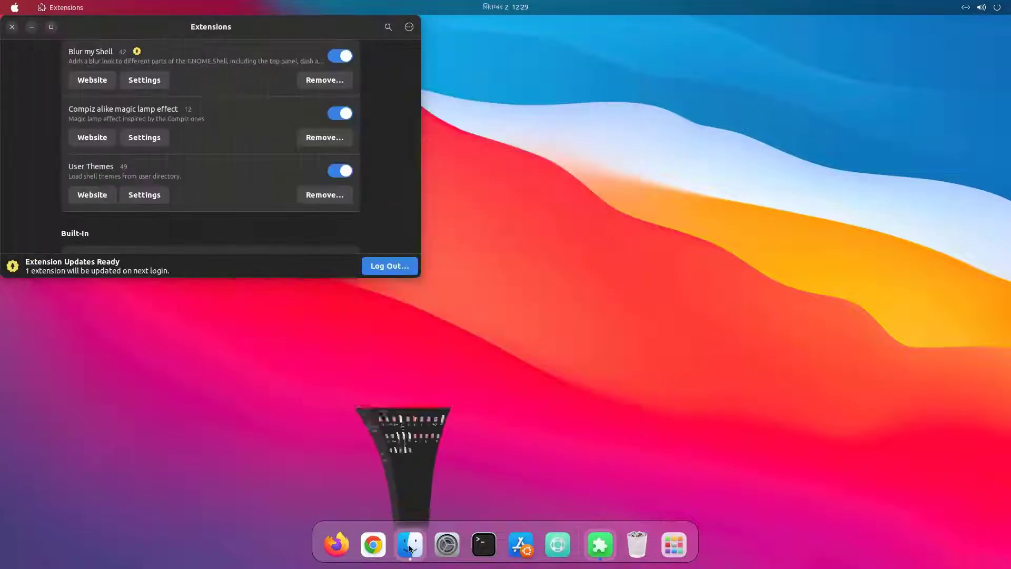
click(410, 547)
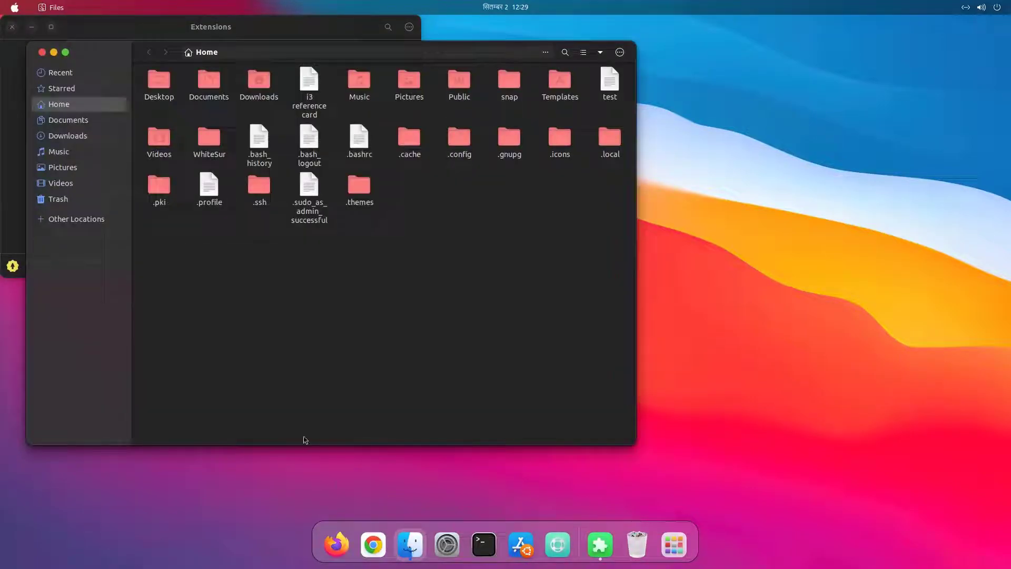
click(54, 53)
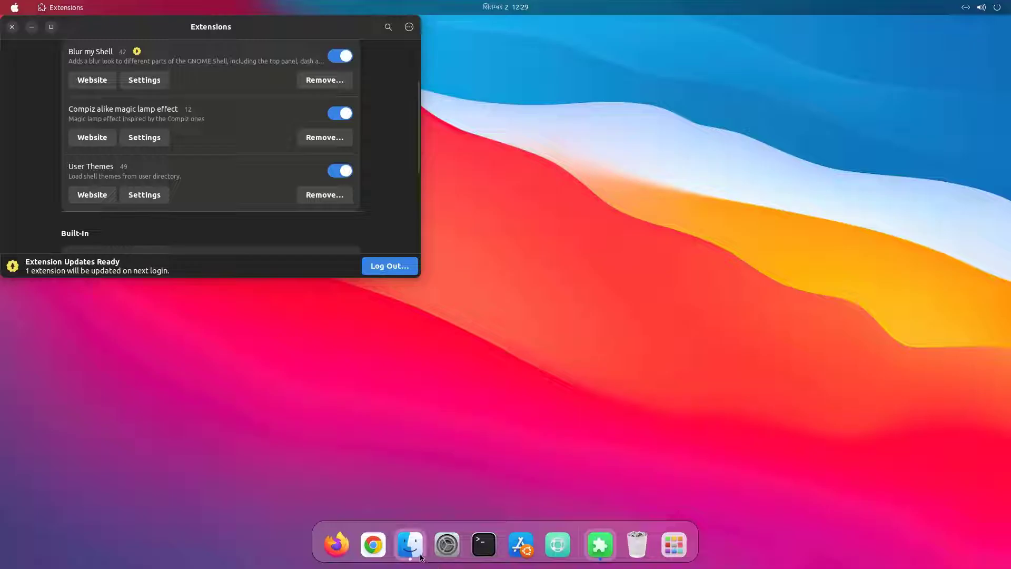
click(421, 556)
click(421, 556)
click(421, 556)
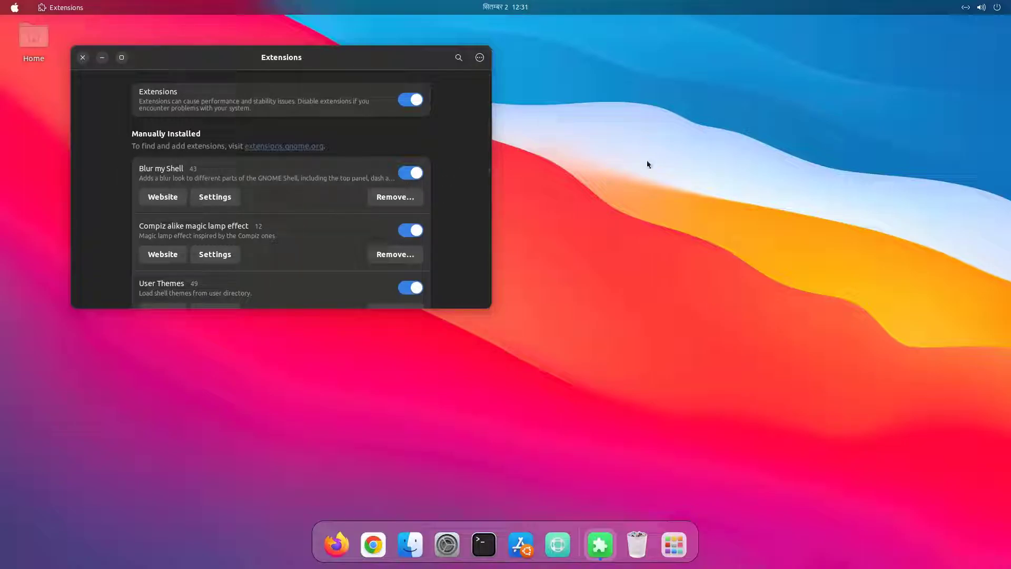
Check the system menu's power-off and power-mode options, then reposition the Extensions window.
click(990, 7)
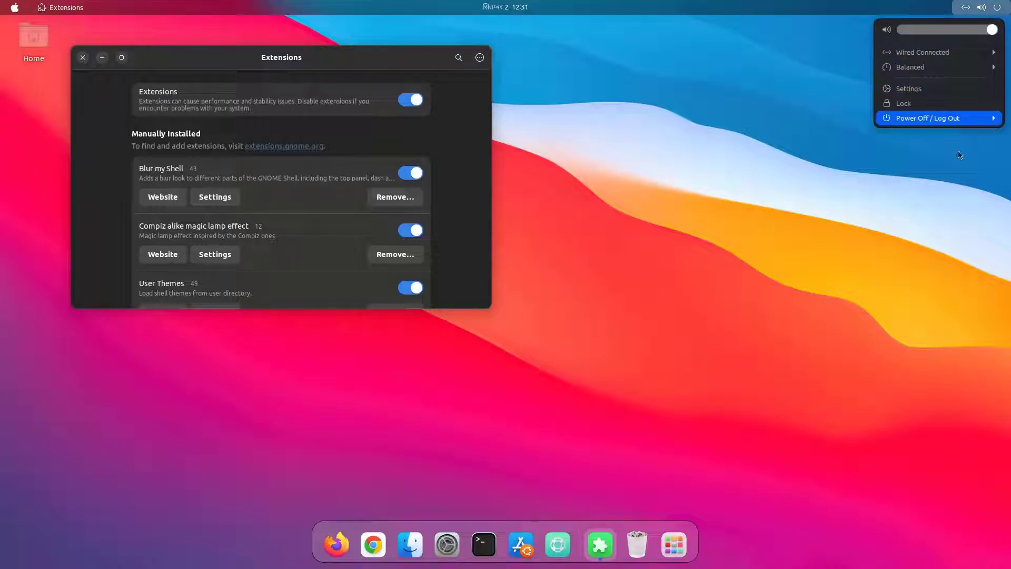
click(939, 123)
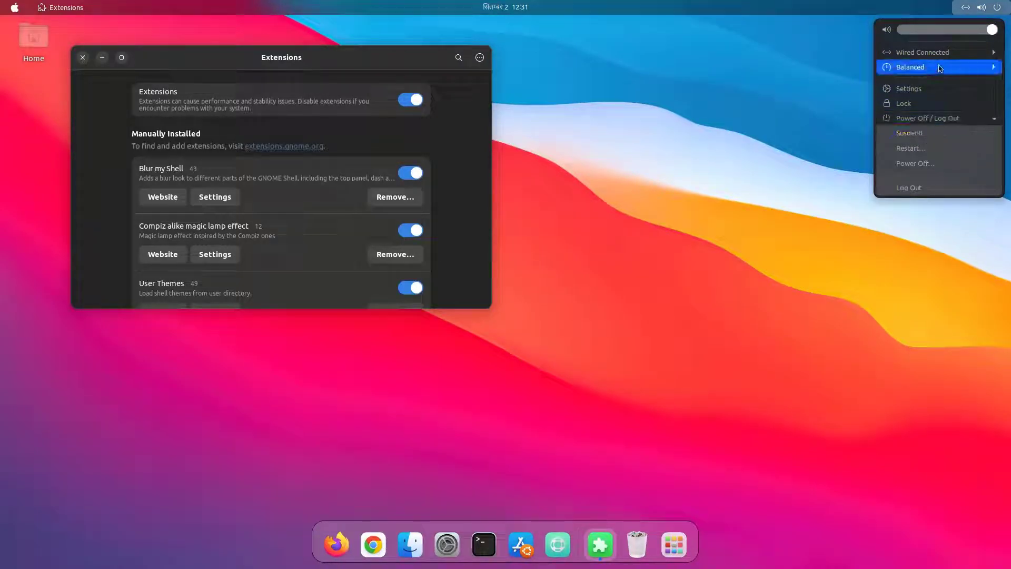
click(916, 67)
click(719, 138)
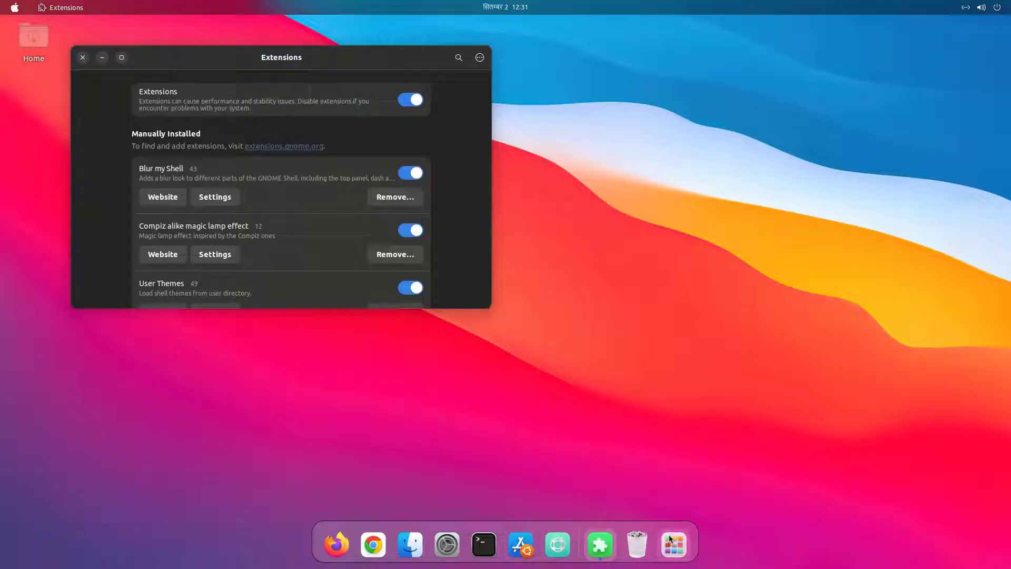
click(727, 508)
drag(345, 61, 507, 94)
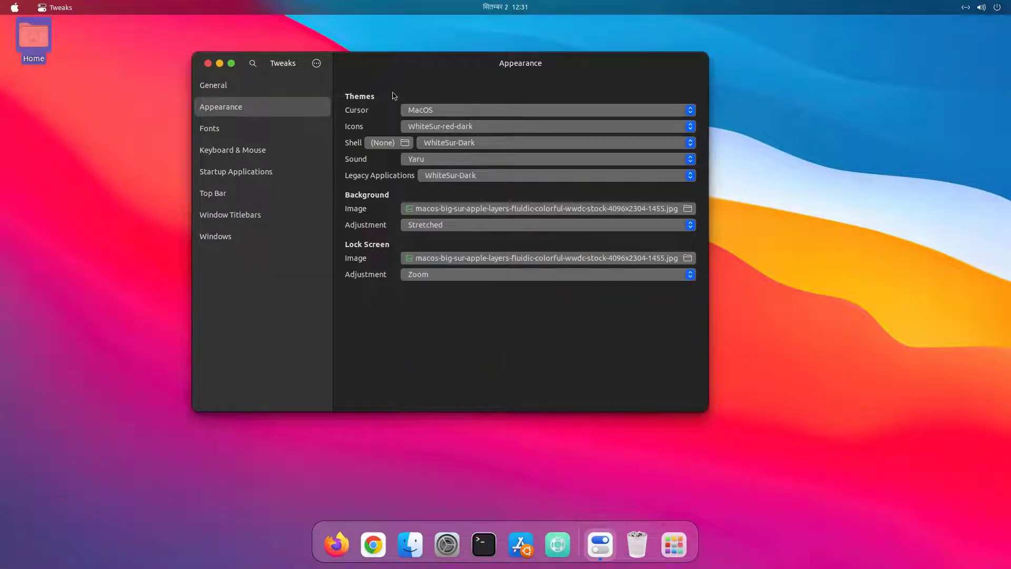
Choose MacOS cursor, WhiteSur-red-dark icons, and WhiteSur-Dark for shell and legacy applications.
click(424, 112)
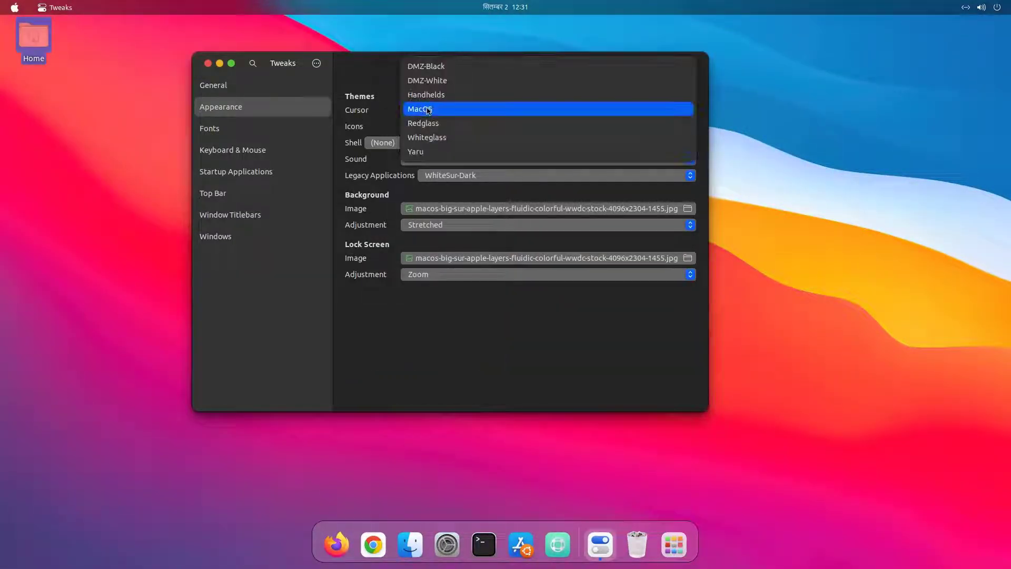
click(435, 111)
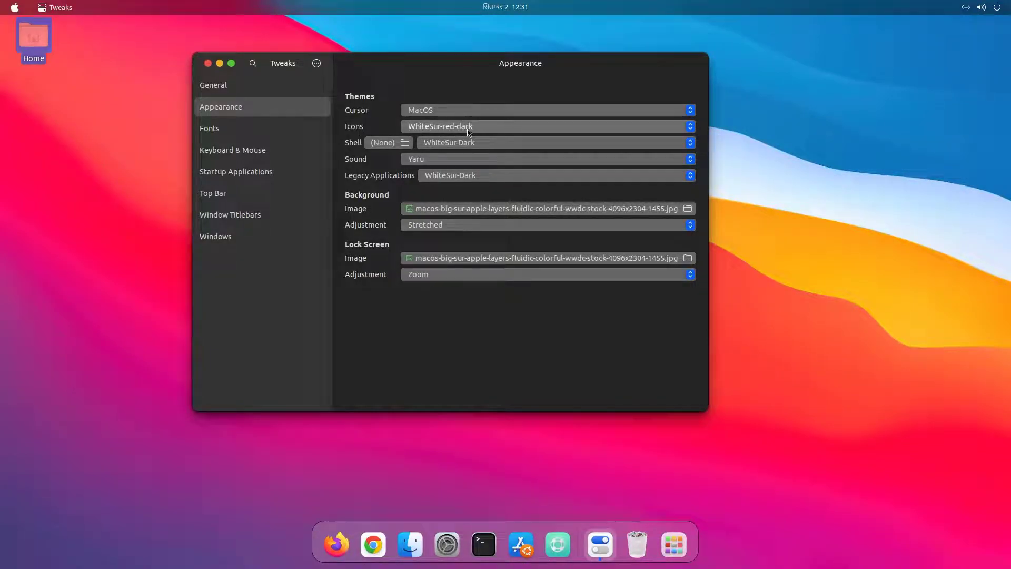
click(498, 132)
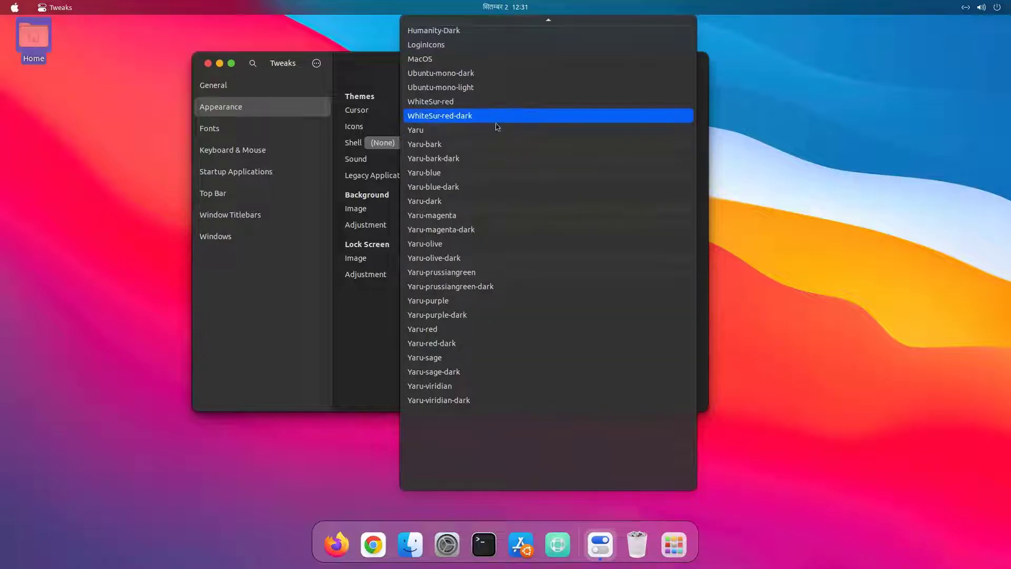
click(359, 95)
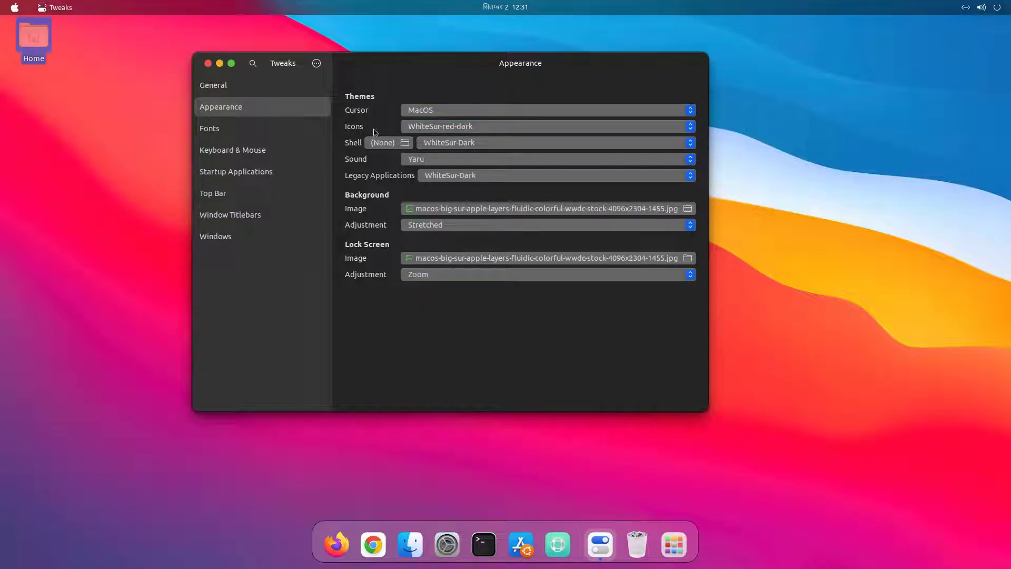
click(469, 146)
click(469, 144)
click(484, 176)
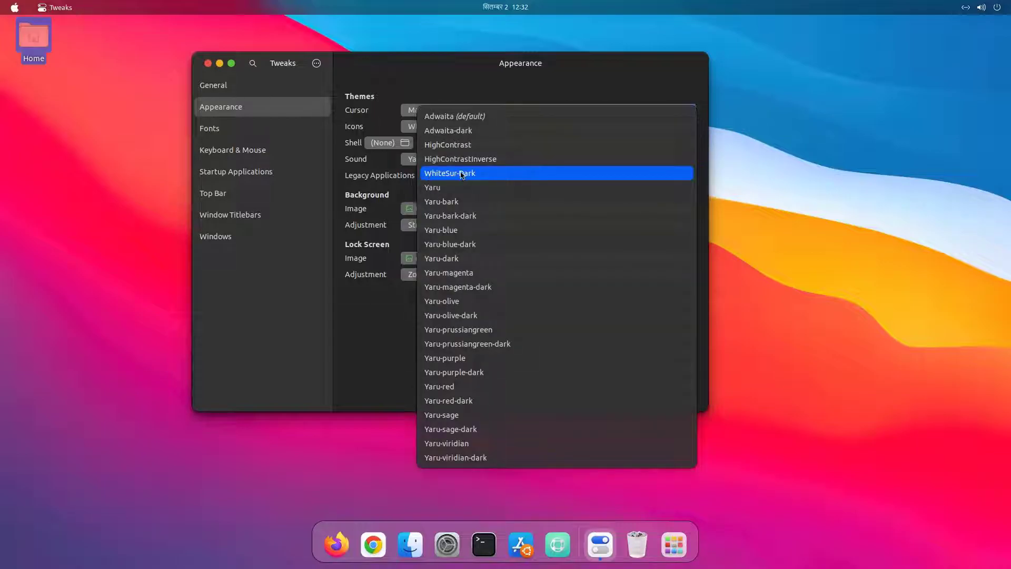
click(462, 175)
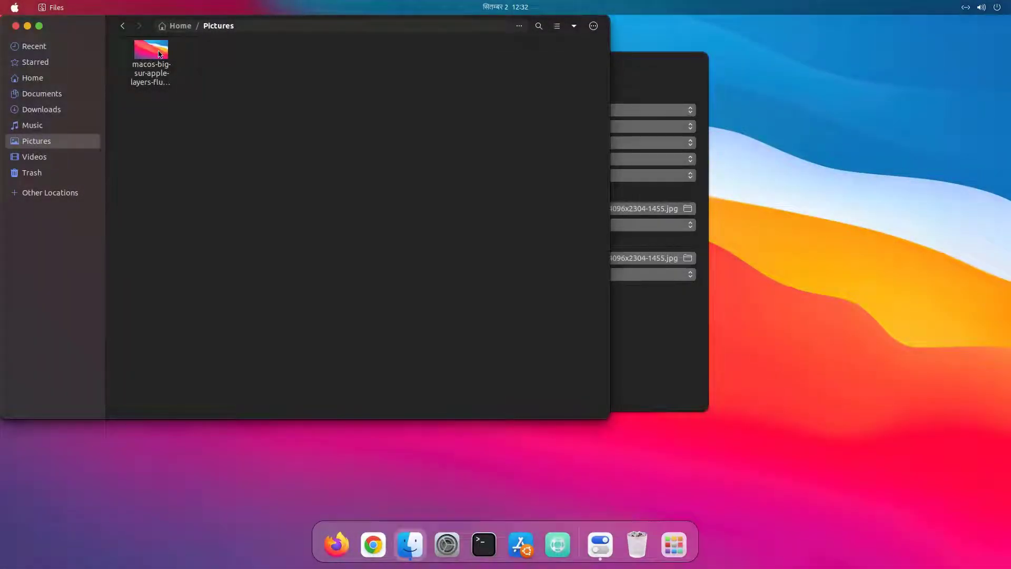
View the macos-big-sur wallpaper in Image Viewer, nudge the window right, then close it.
double_click(152, 50)
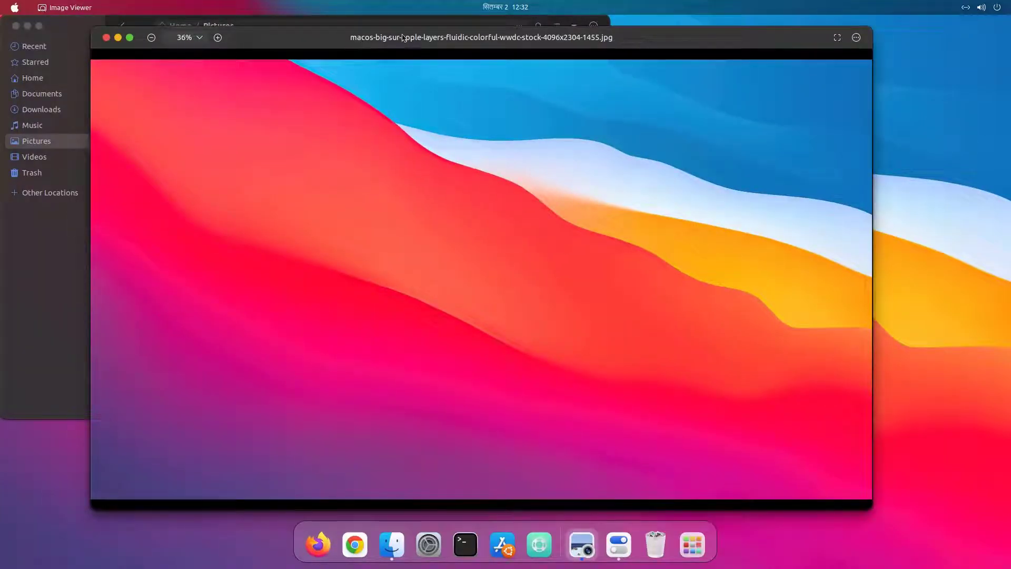
drag(317, 37, 359, 43)
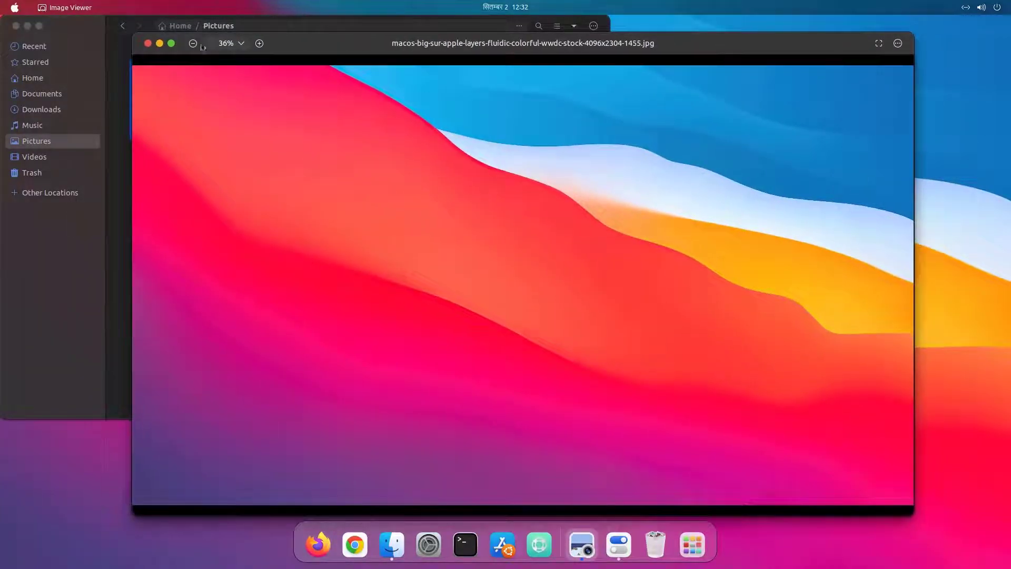
click(148, 43)
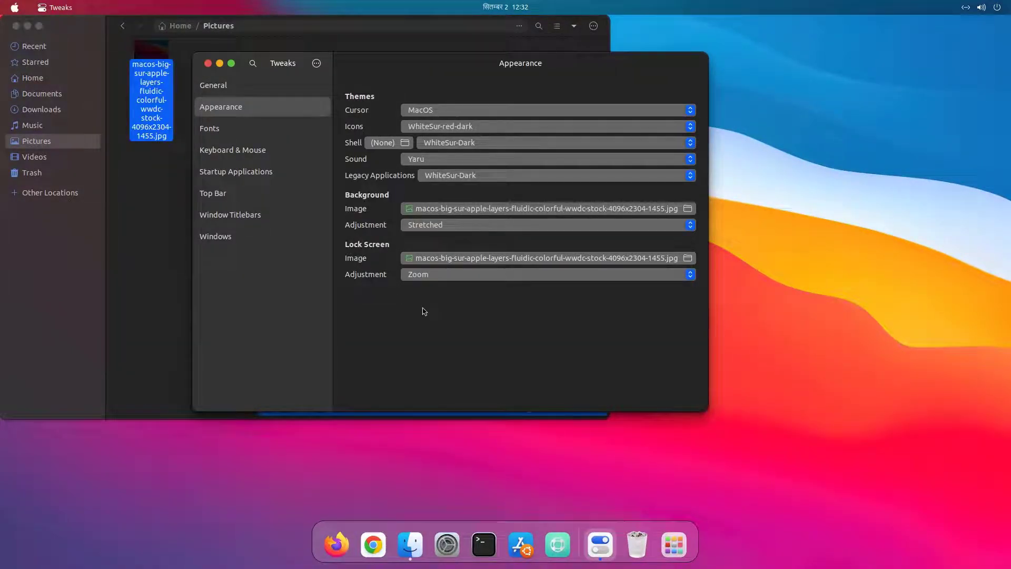
Lock the screen with Super+L and unlock it with the account password.
key(super+l)
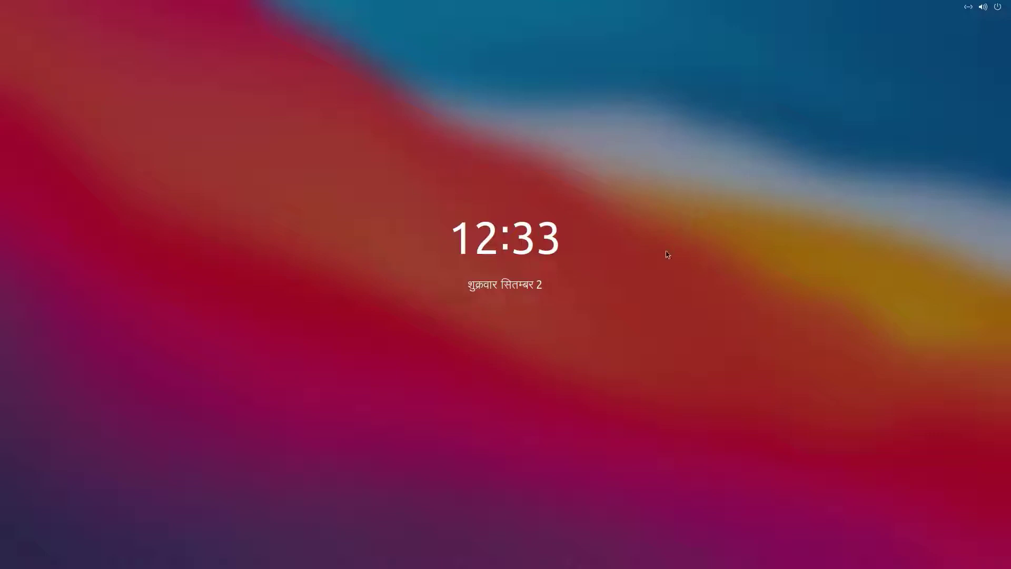
click(679, 273)
text(•••••)
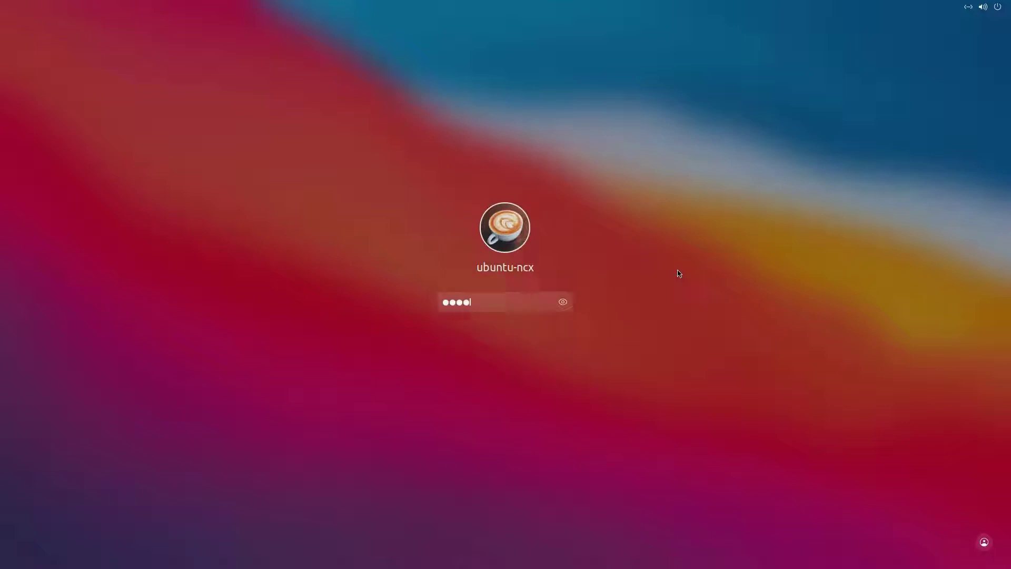
key(Return)
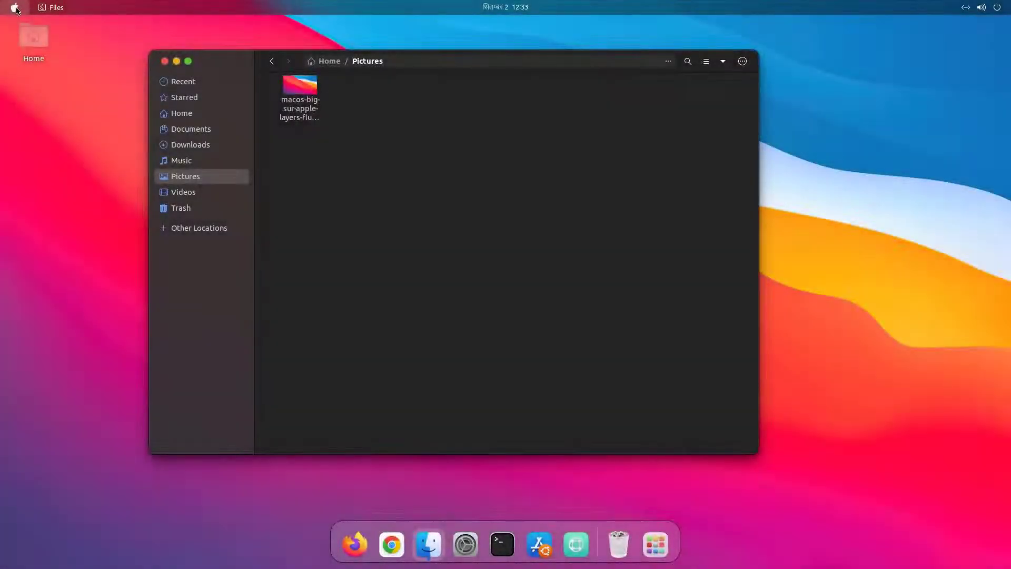
Search 'twea' to launch Tweaks and switch titlebar button placement between Right and Left.
click(16, 10)
text(twea)
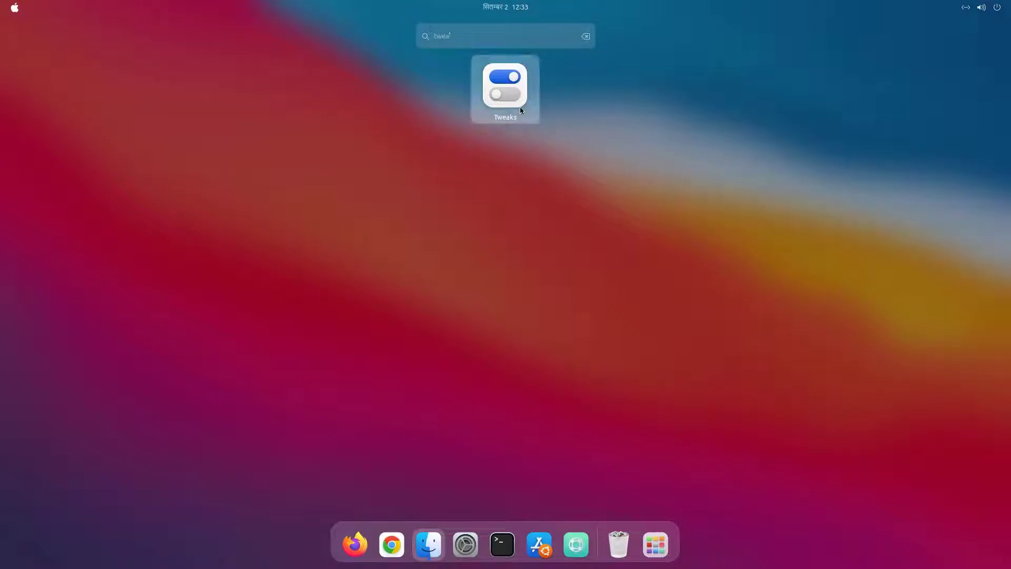
click(520, 109)
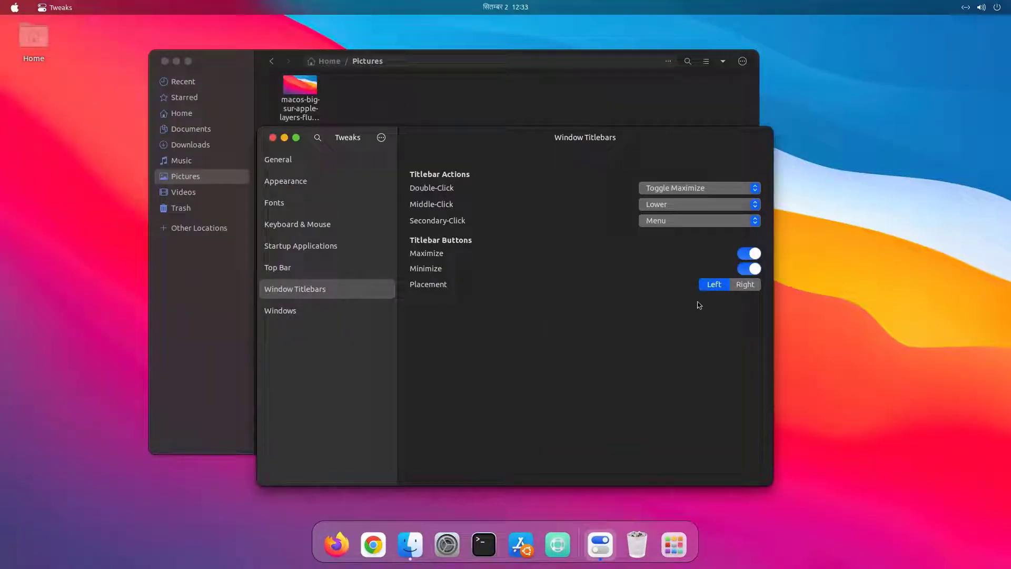
click(742, 287)
click(717, 285)
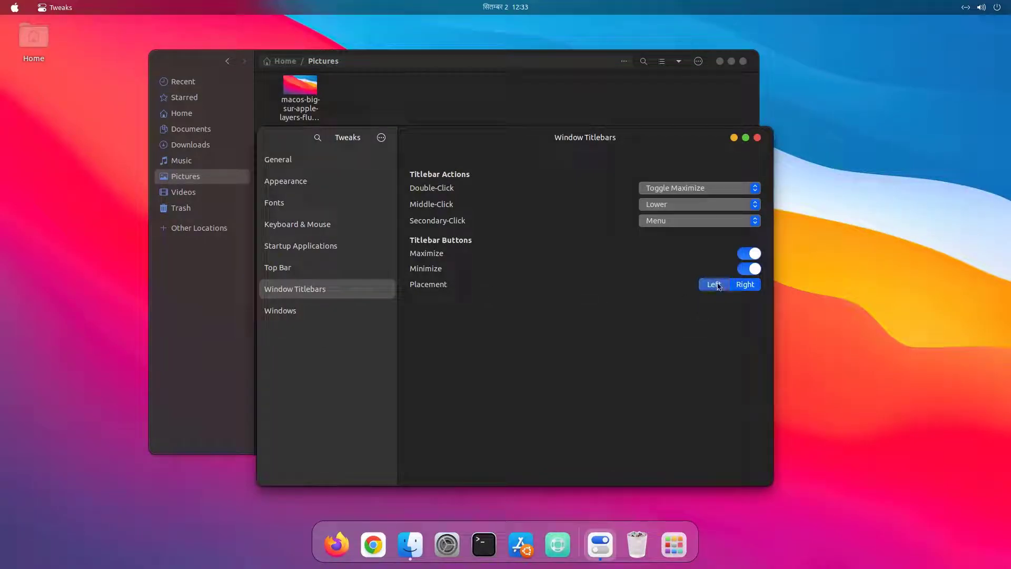
click(746, 286)
Set titlebar buttons back to Left and switch between Terminal and Power Statistics via the dock.
click(715, 284)
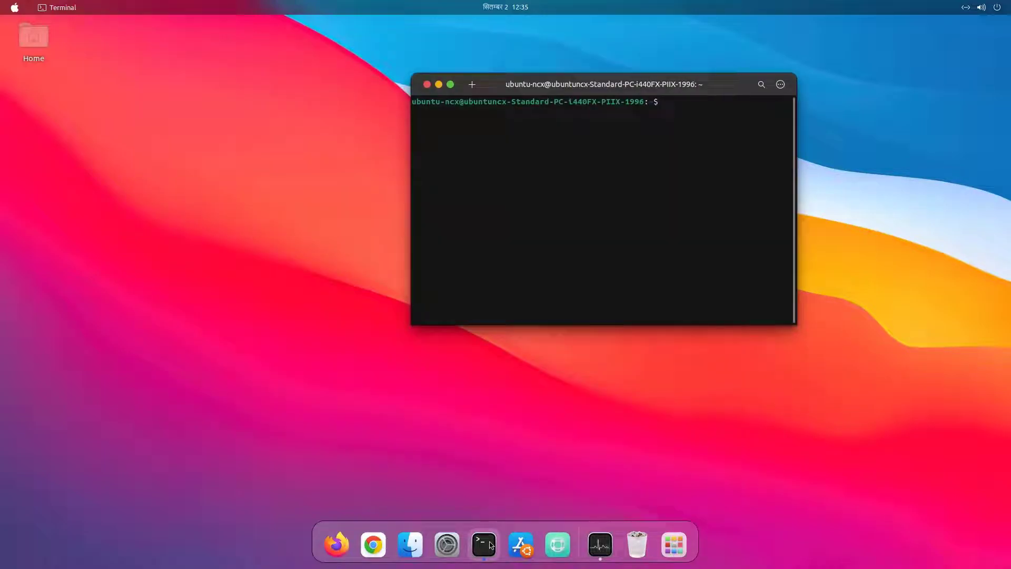
click(491, 545)
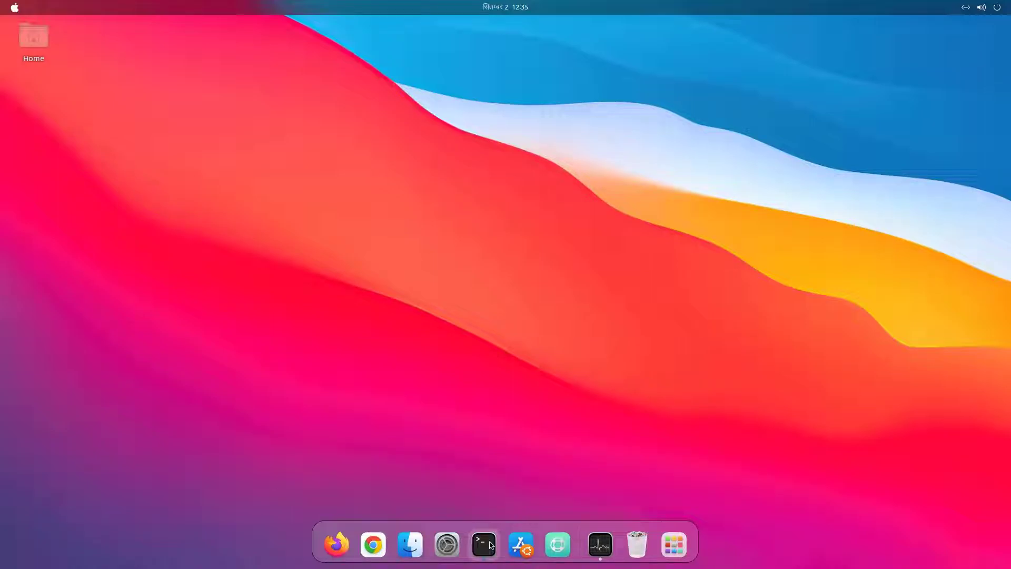
click(491, 544)
click(601, 545)
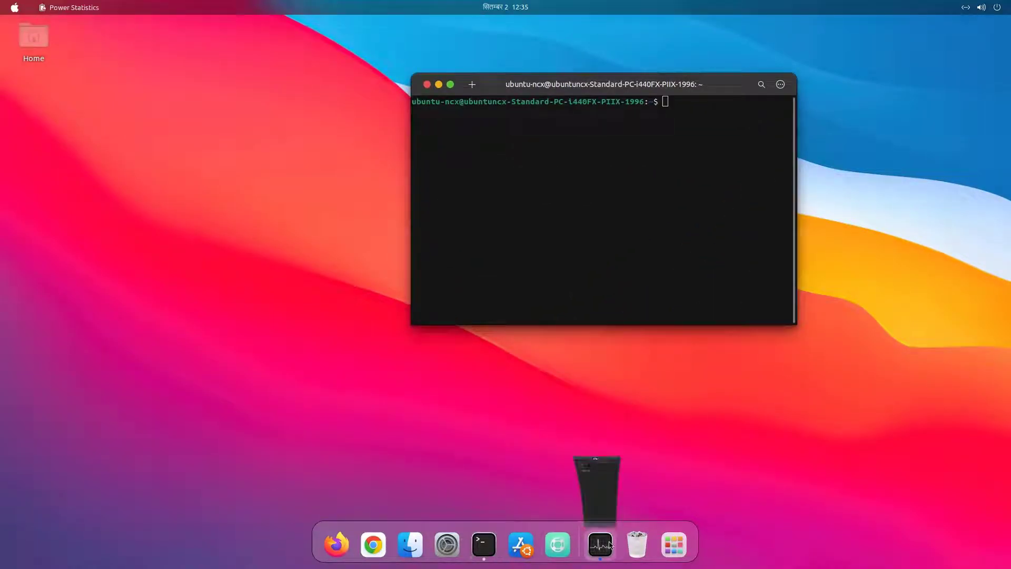
click(486, 557)
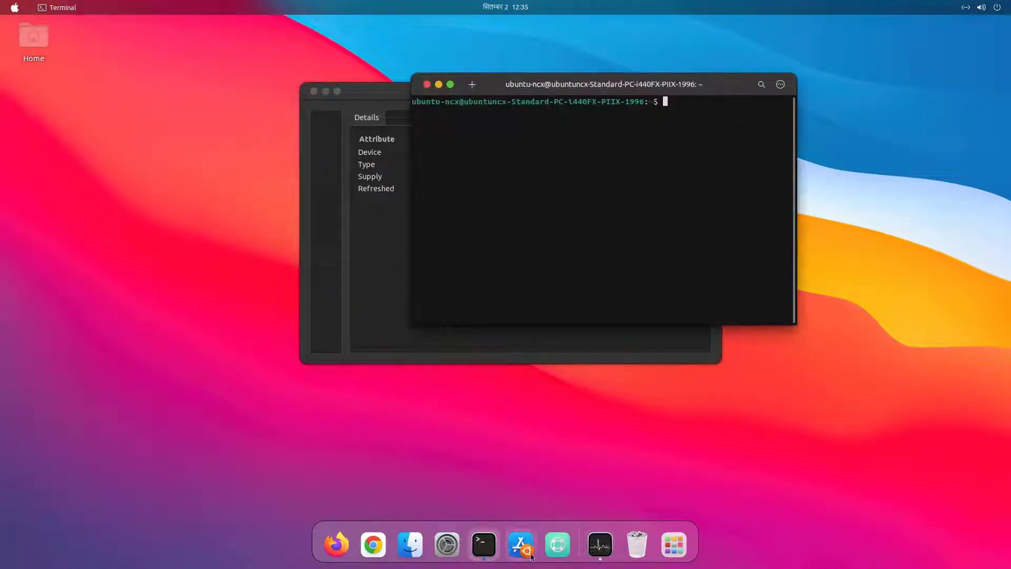
click(600, 556)
Minimize and restore both windows from the dock, then arrange them side by side.
click(601, 557)
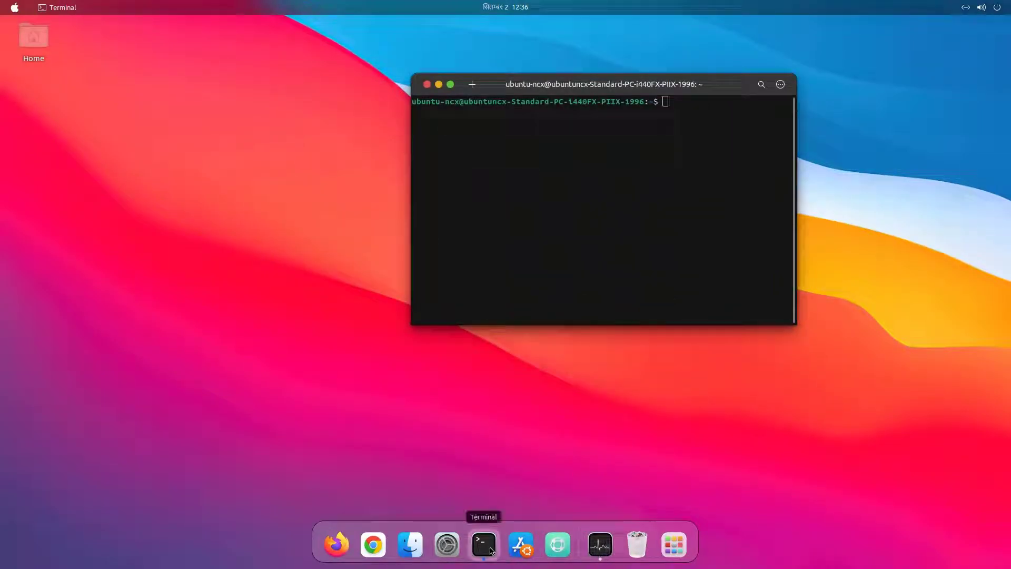
click(489, 549)
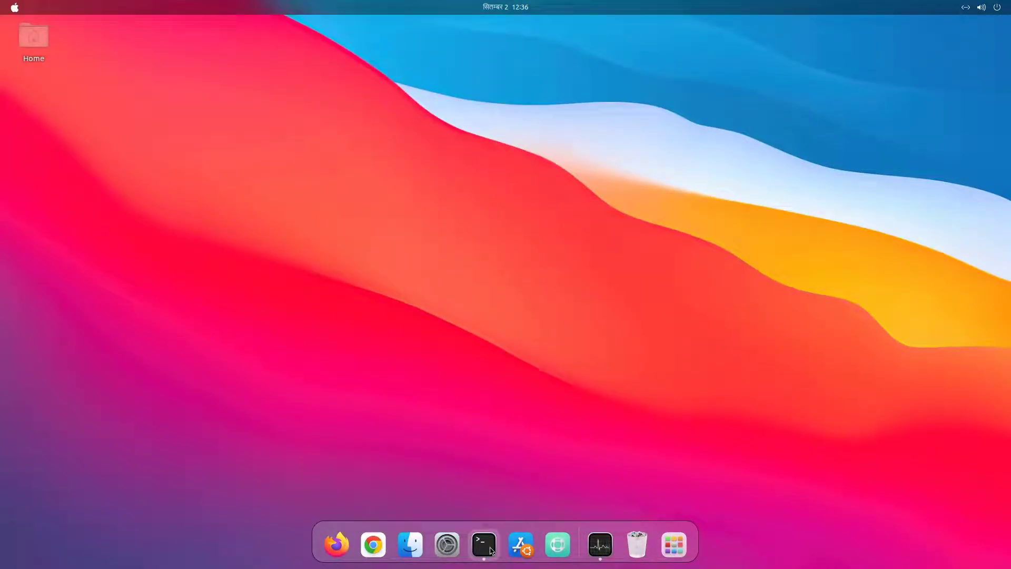
click(490, 551)
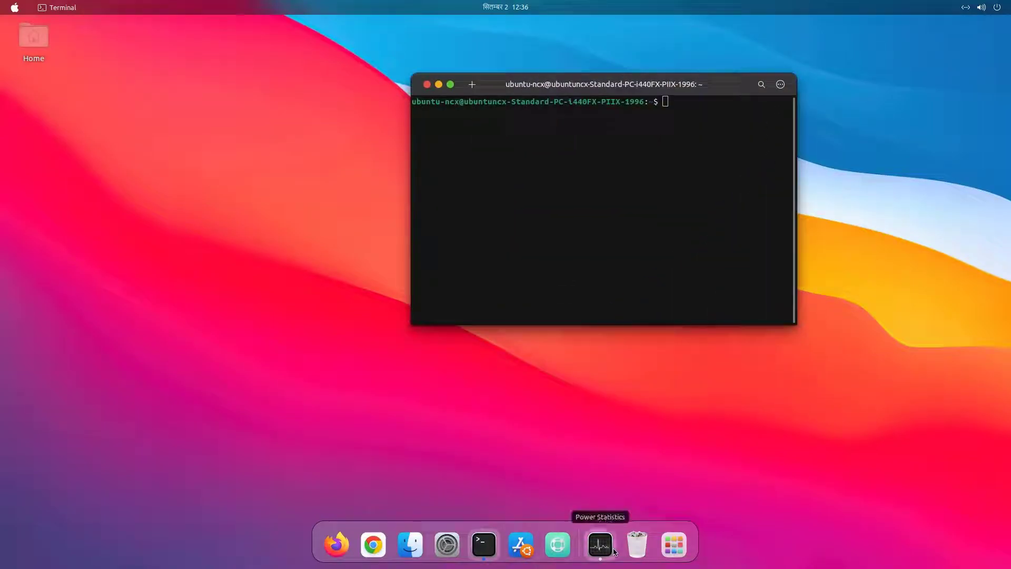
click(610, 550)
drag(605, 96, 342, 85)
drag(587, 88, 680, 76)
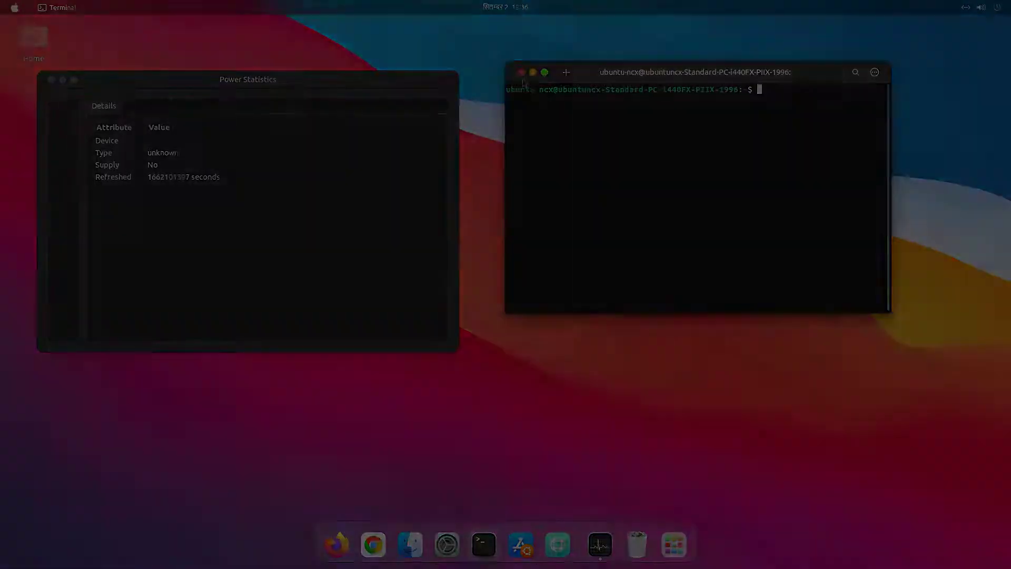